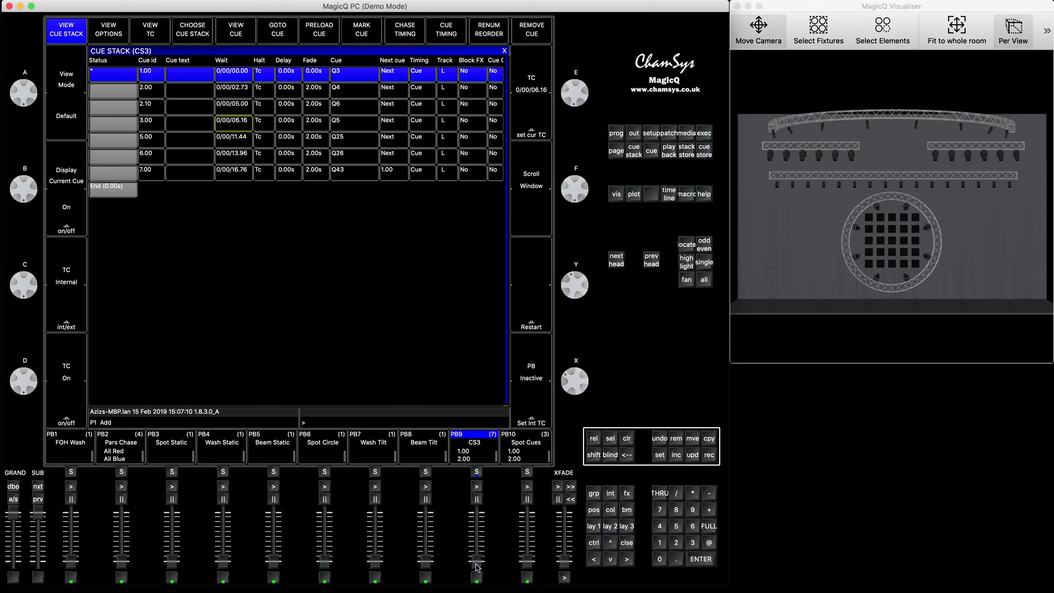
- Raise PB9 so CS3 runs its timecoded cues to 6.00, then pull PB9 down to release it
{"action": "left_click_drag", "start_coordinate": [478, 568], "coordinate": [478, 518]}
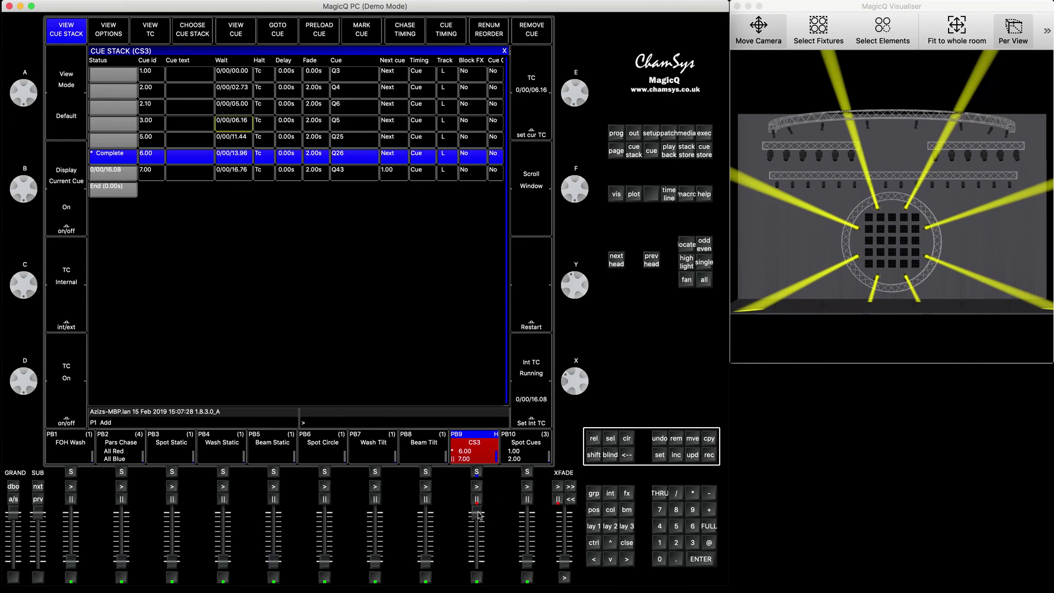
{"action": "left_click_drag", "start_coordinate": [478, 516], "coordinate": [477, 560]}
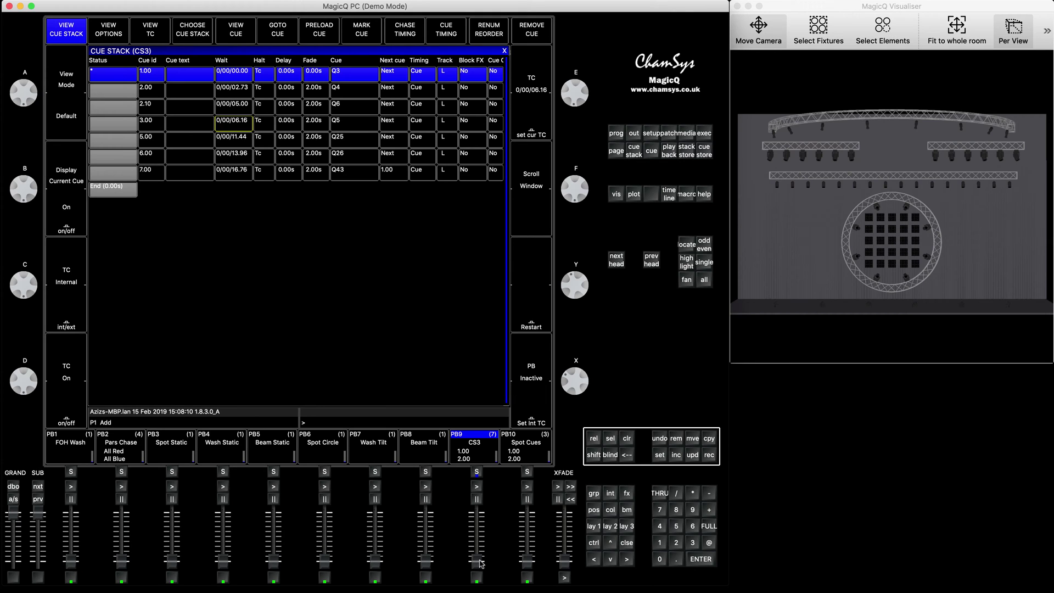
- Restart CS3 on PB9 and flash the FOH Wash (PB1) three times during cues 2.00–3.00
{"action": "left_click_drag", "start_coordinate": [478, 560], "coordinate": [476, 515]}
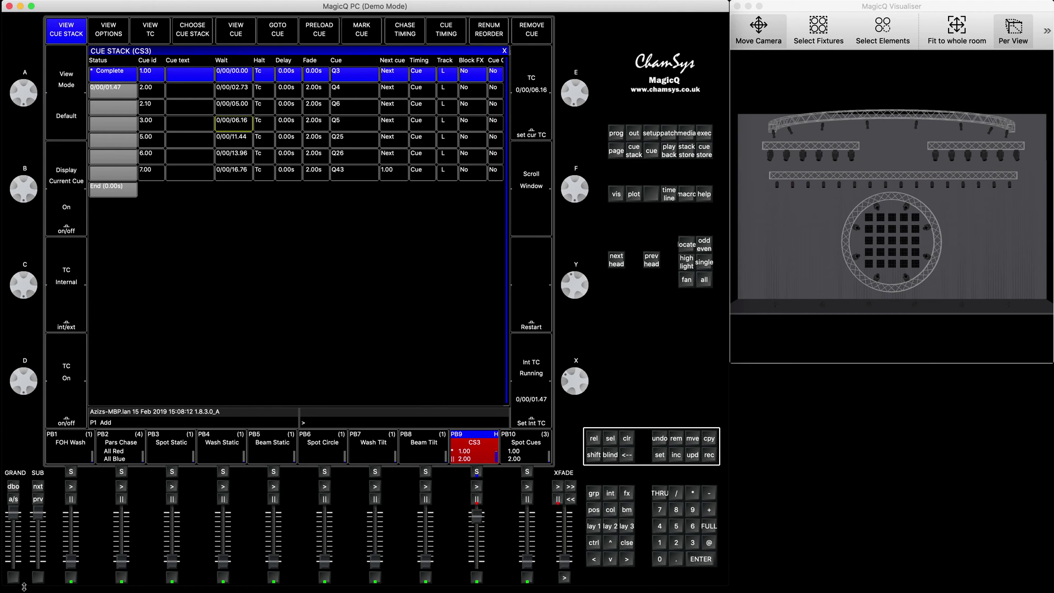
{"action": "left_click", "coordinate": [71, 578]}
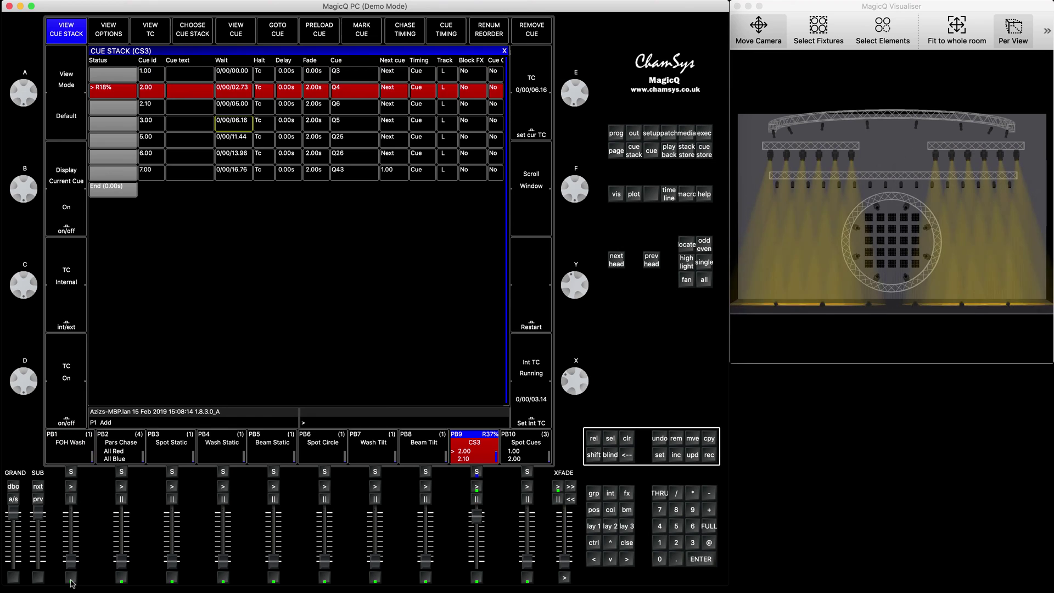
{"action": "left_click", "coordinate": [71, 578]}
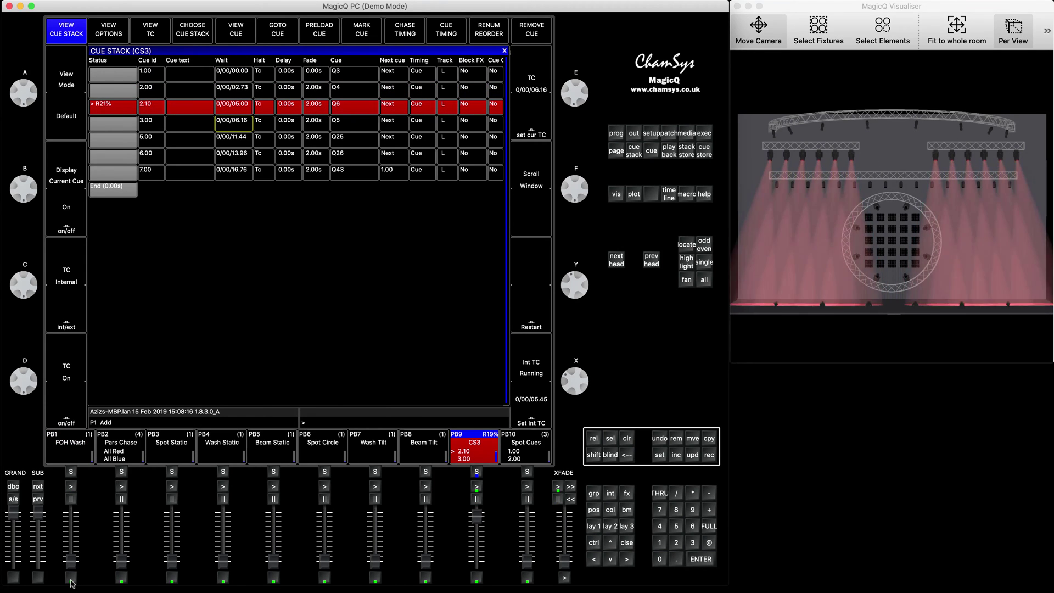
{"action": "left_click", "coordinate": [72, 579]}
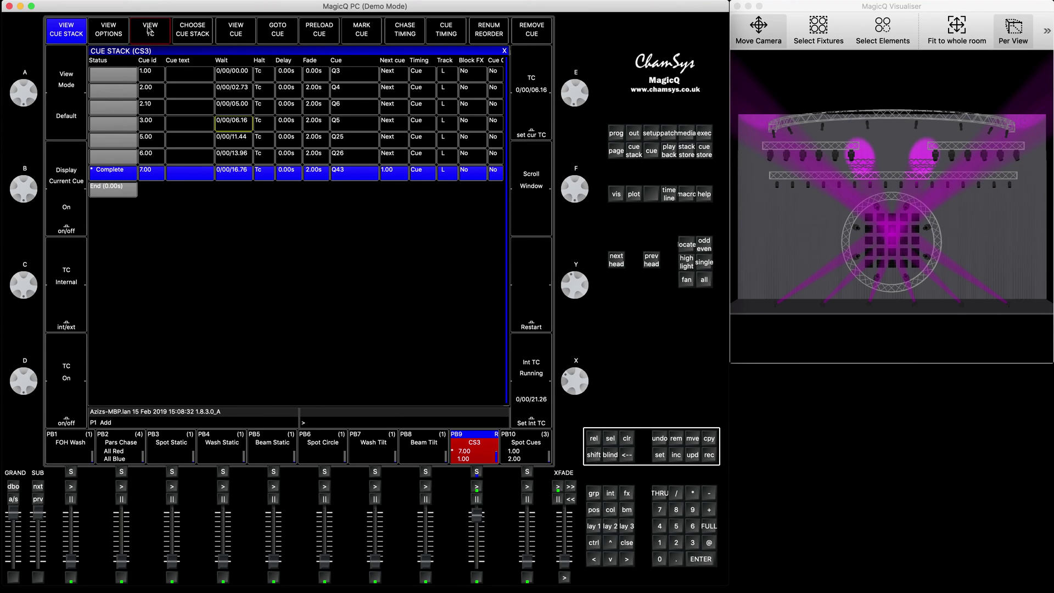
- Show CS3's empty timecode track with VIEW TC, then lower PB9 to release CS3
{"action": "left_click", "coordinate": [150, 31]}
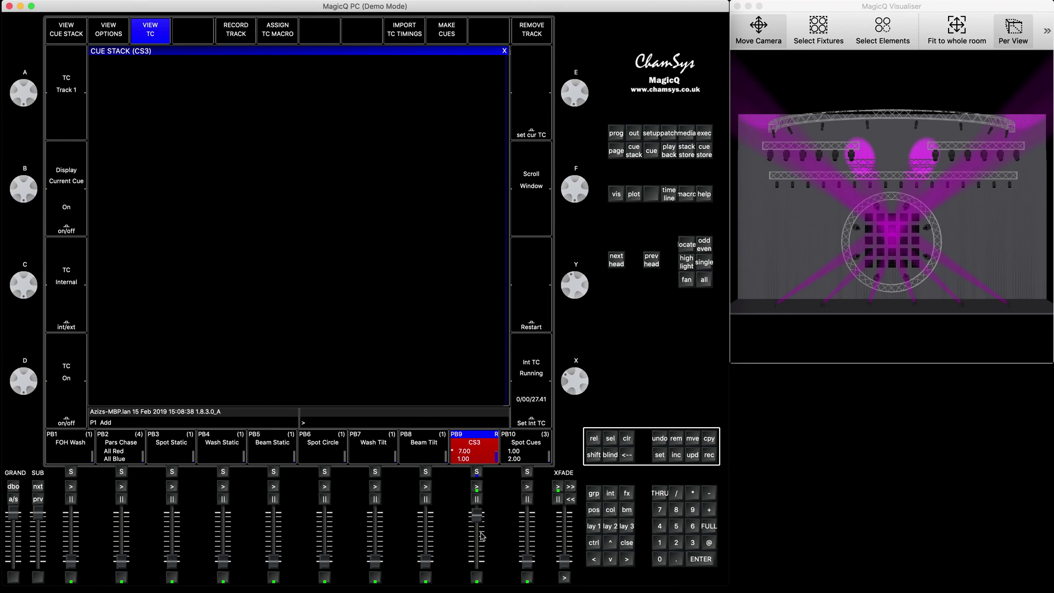
{"action": "left_click_drag", "start_coordinate": [478, 516], "coordinate": [476, 563]}
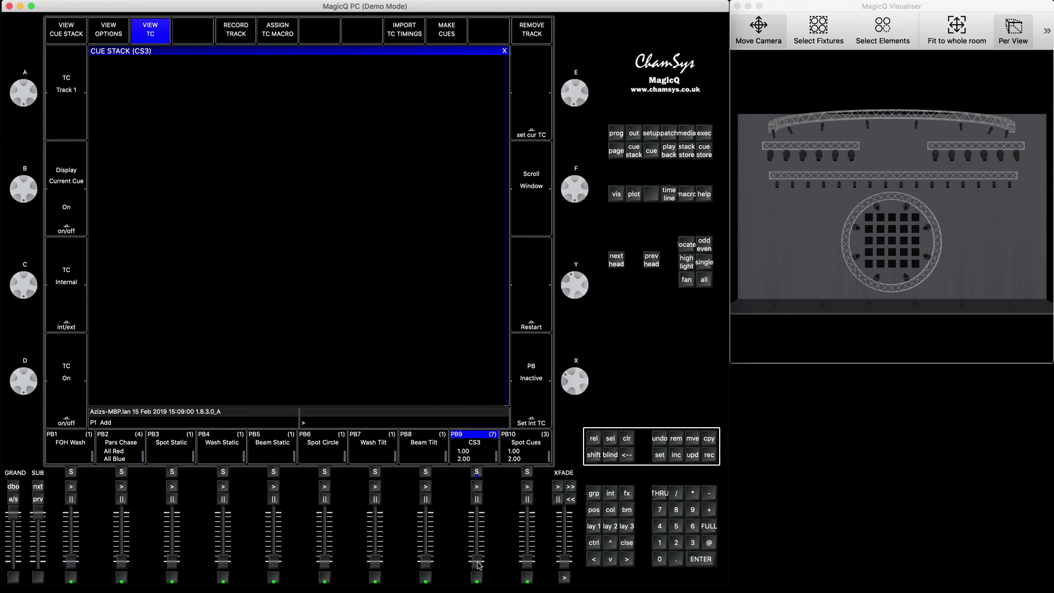
- Start CS3 again, begin recording its timecode track, and flash the FOH Wash into it
{"action": "left_click_drag", "start_coordinate": [478, 566], "coordinate": [477, 514]}
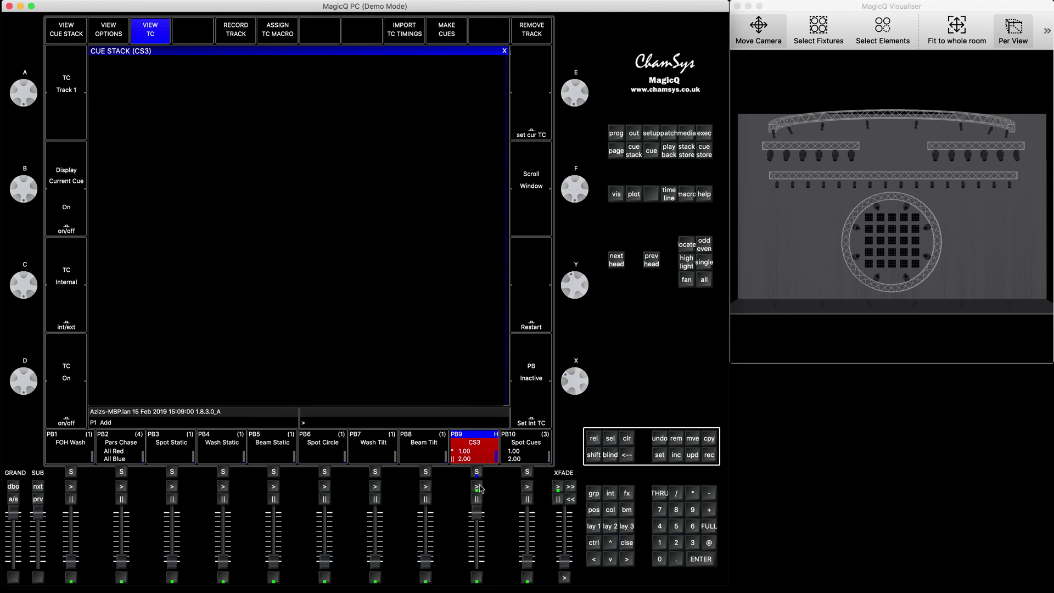
{"action": "left_click", "coordinate": [237, 33]}
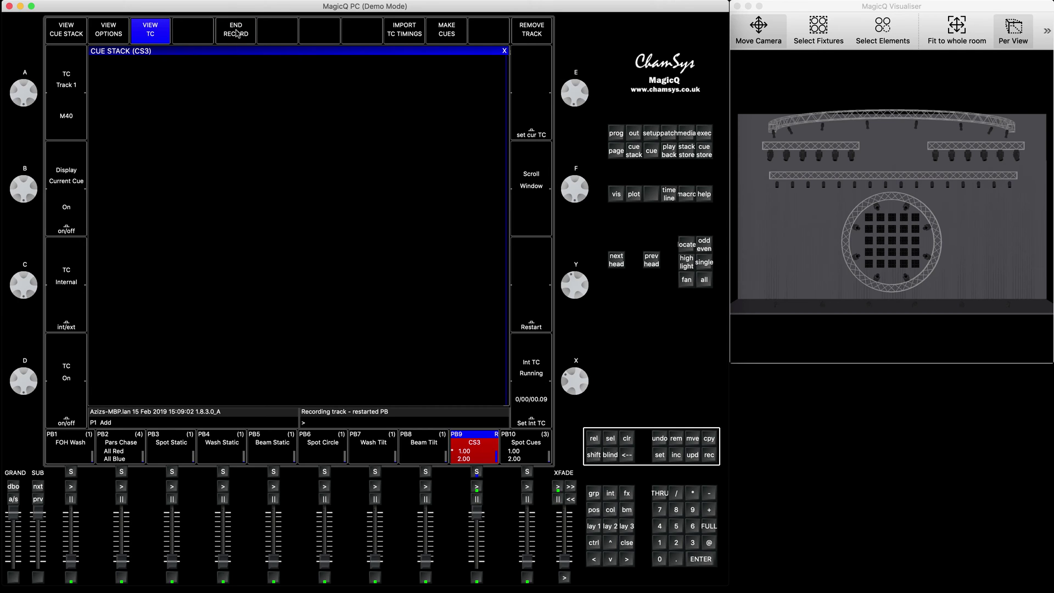
{"action": "left_click", "coordinate": [71, 577]}
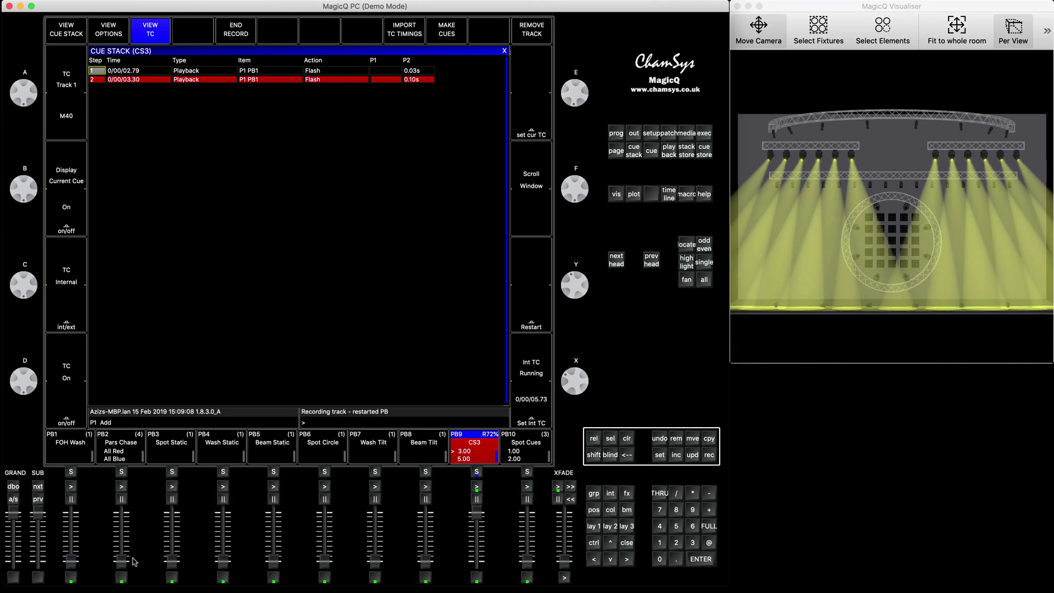
- Bring the Pars Chase to full, step it forward four times, then take it to zero
{"action": "left_click_drag", "start_coordinate": [121, 560], "coordinate": [123, 484]}
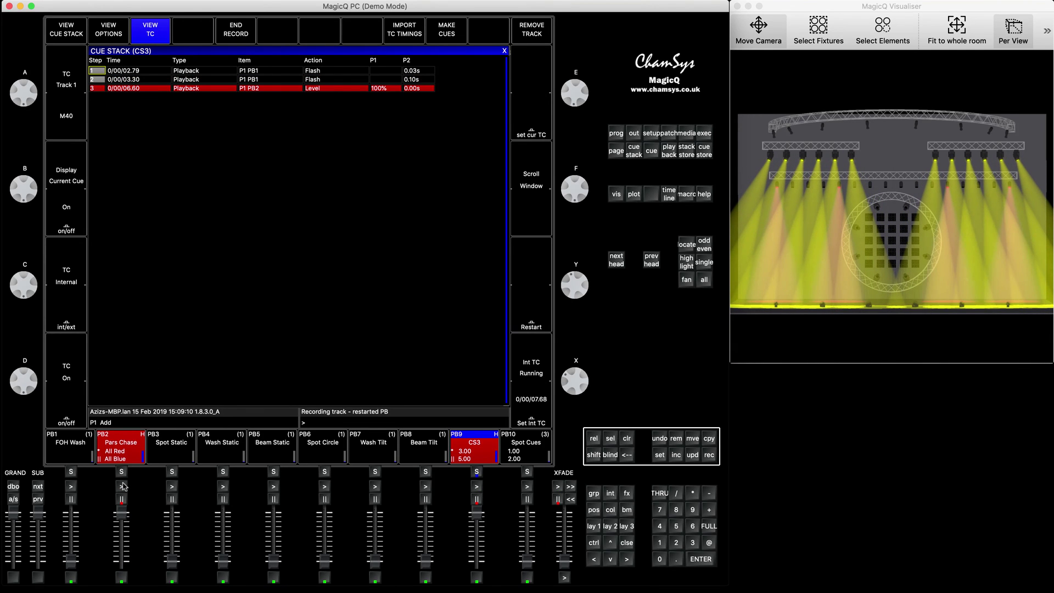
{"action": "left_click", "coordinate": [121, 486]}
{"action": "left_click", "coordinate": [121, 486]}
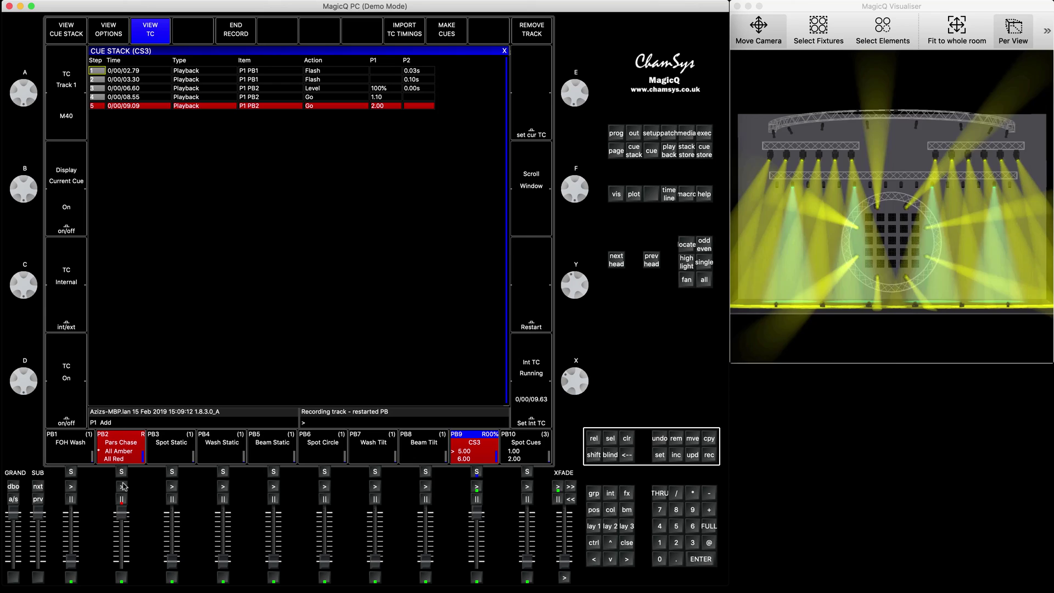
{"action": "left_click", "coordinate": [121, 485]}
{"action": "left_click", "coordinate": [121, 486]}
{"action": "left_click", "coordinate": [121, 485]}
{"action": "left_click_drag", "start_coordinate": [121, 514], "coordinate": [122, 584]}
- Flash Spot Static and Wash Static twice each, flash Beam Static, and raise Spot Circle
{"action": "left_click", "coordinate": [172, 578]}
{"action": "left_click", "coordinate": [172, 577]}
{"action": "left_click", "coordinate": [172, 578]}
{"action": "left_click", "coordinate": [172, 577]}
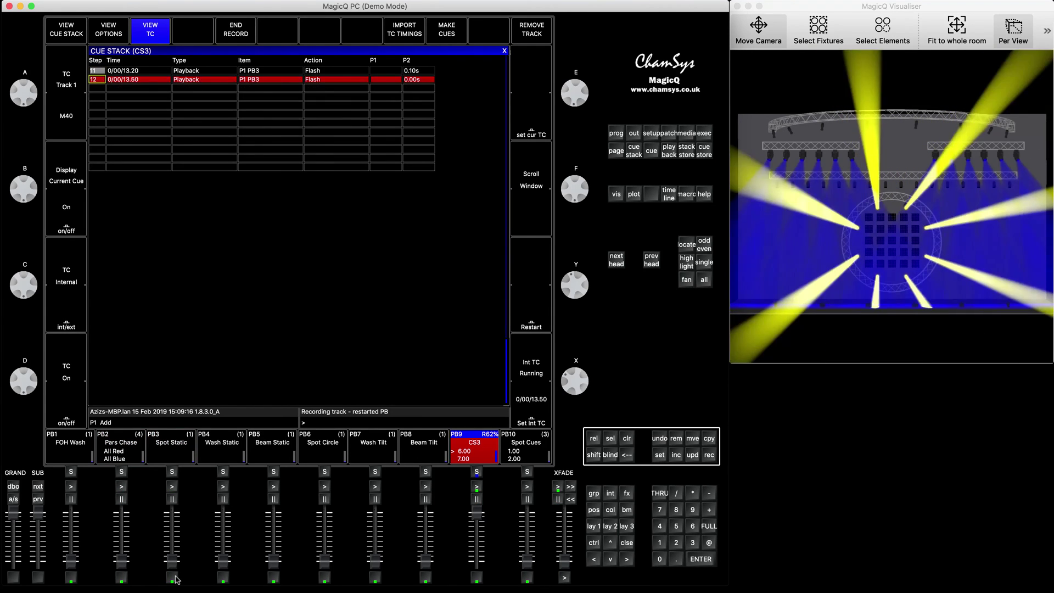
{"action": "left_click", "coordinate": [222, 578]}
{"action": "left_click", "coordinate": [222, 577]}
{"action": "left_click", "coordinate": [223, 578]}
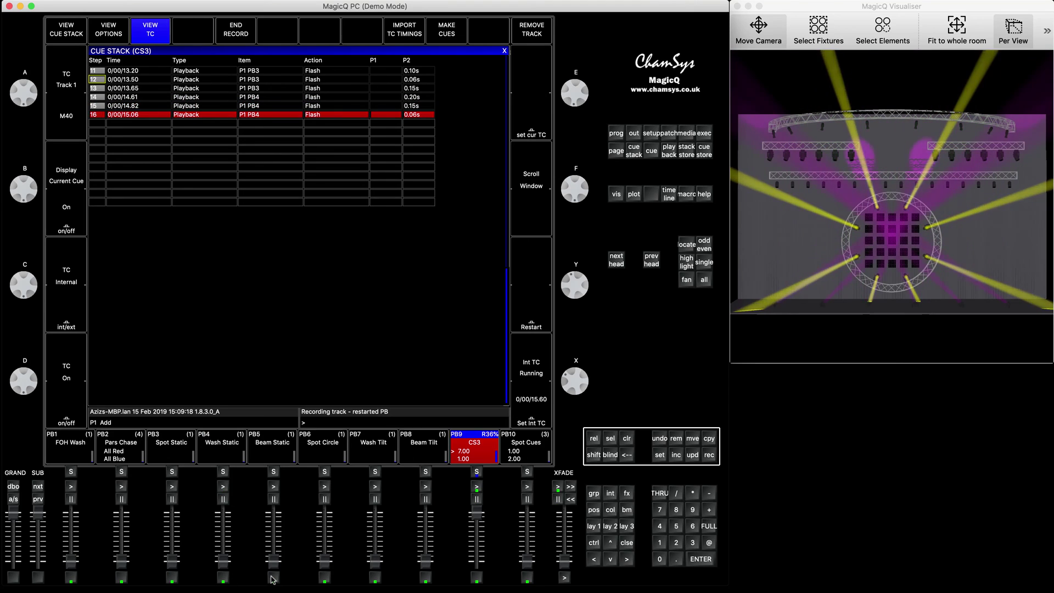
{"action": "left_click", "coordinate": [274, 578]}
{"action": "left_click", "coordinate": [273, 577]}
{"action": "mouse_move", "coordinate": [325, 560]}
{"action": "left_mouse_down"}
{"action": "mouse_move", "coordinate": [324, 514]}
{"action": "mouse_move", "coordinate": [324, 560]}
{"action": "left_mouse_up"}
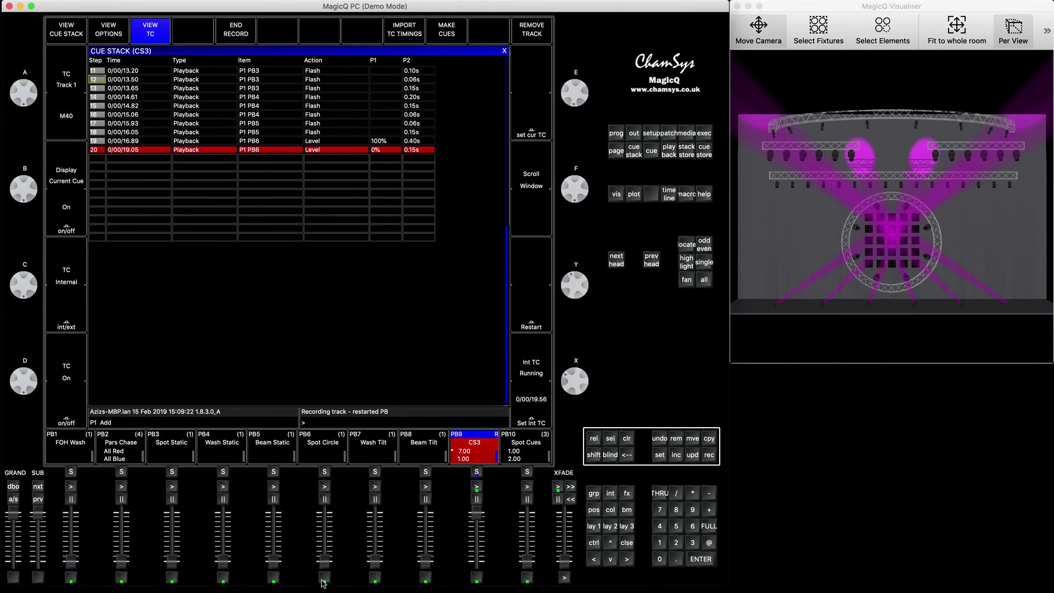
- Record three PB1 flashes, two PB2 go events and two PB4 go events
{"action": "left_click", "coordinate": [71, 578]}
{"action": "left_click", "coordinate": [71, 578]}
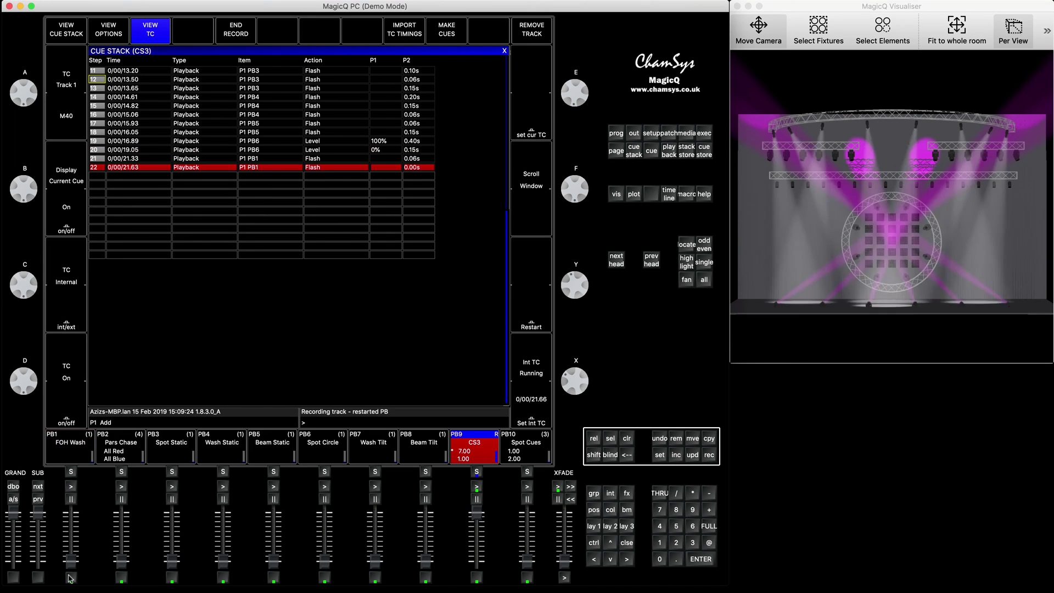
{"action": "left_click", "coordinate": [71, 578]}
{"action": "left_click", "coordinate": [121, 487]}
{"action": "left_click", "coordinate": [121, 486]}
{"action": "left_click", "coordinate": [122, 486]}
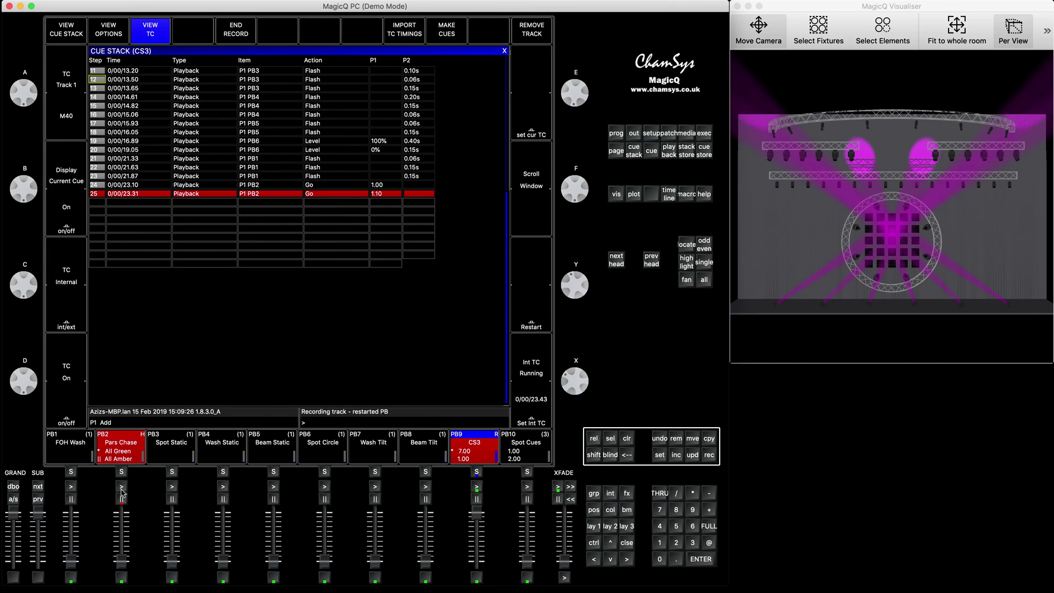
{"action": "left_click", "coordinate": [222, 486]}
{"action": "left_click", "coordinate": [223, 486]}
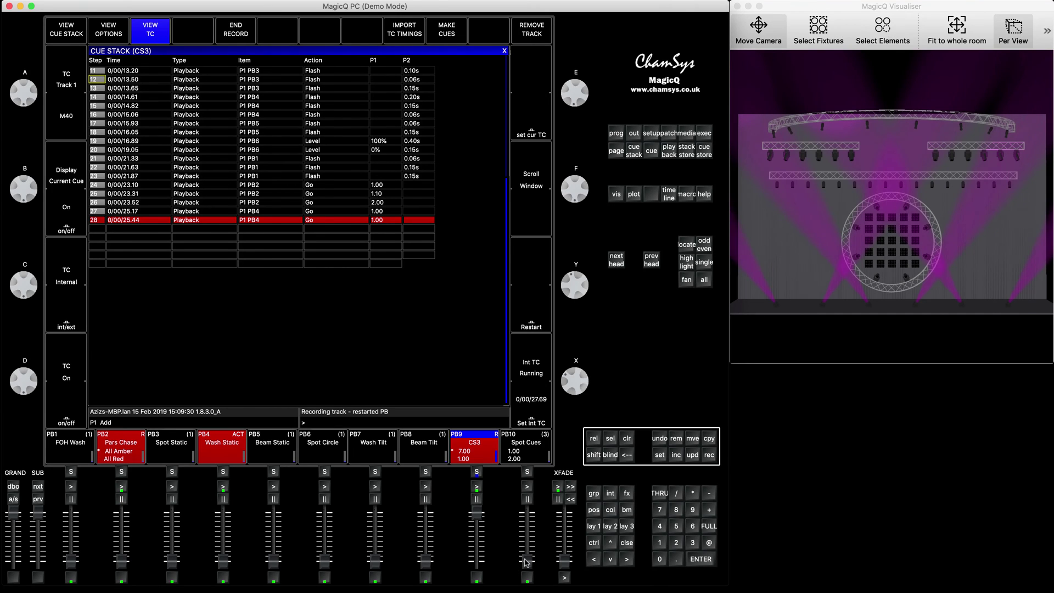
- Record PB10 flashes, PB10 and PB5 level moves, then press END RECORD
{"action": "left_click", "coordinate": [527, 578]}
{"action": "left_click", "coordinate": [527, 578]}
{"action": "left_click", "coordinate": [527, 578]}
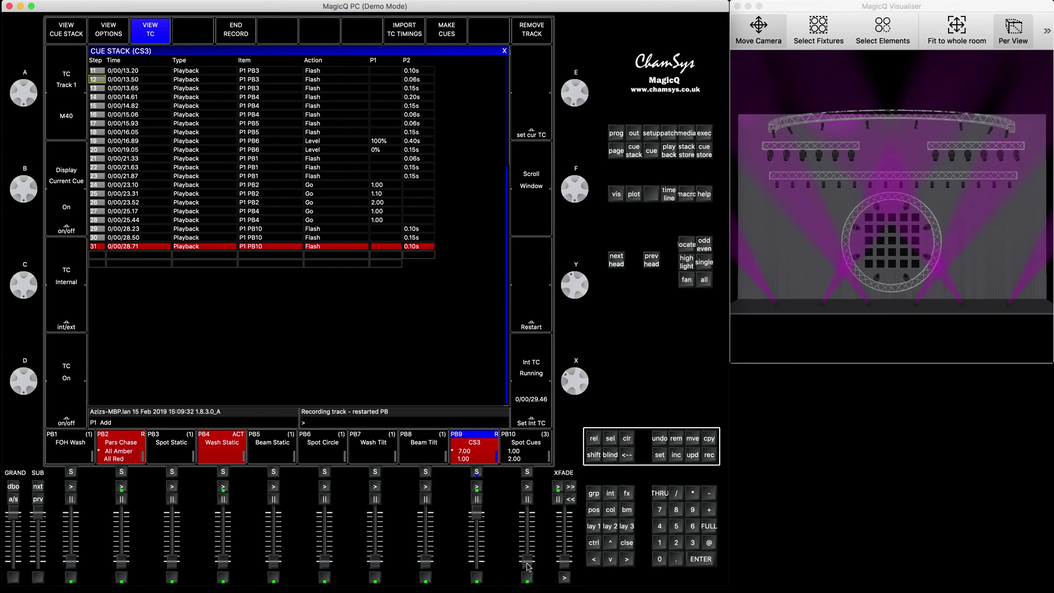
{"action": "left_click_drag", "start_coordinate": [527, 567], "coordinate": [528, 562]}
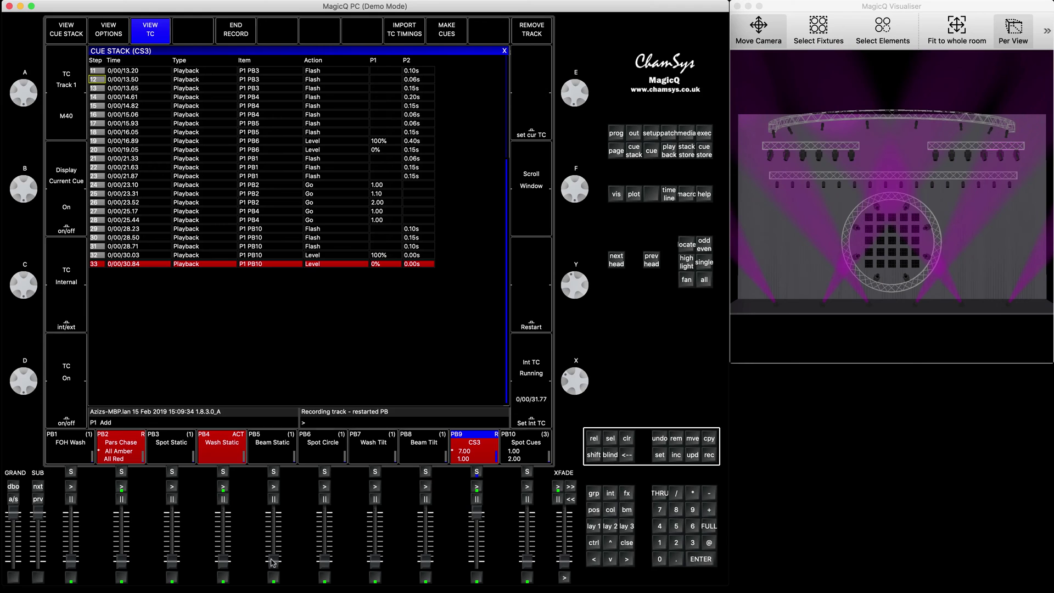
{"action": "mouse_move", "coordinate": [273, 561]}
{"action": "left_mouse_down"}
{"action": "mouse_move", "coordinate": [272, 511]}
{"action": "mouse_move", "coordinate": [273, 566]}
{"action": "left_mouse_up"}
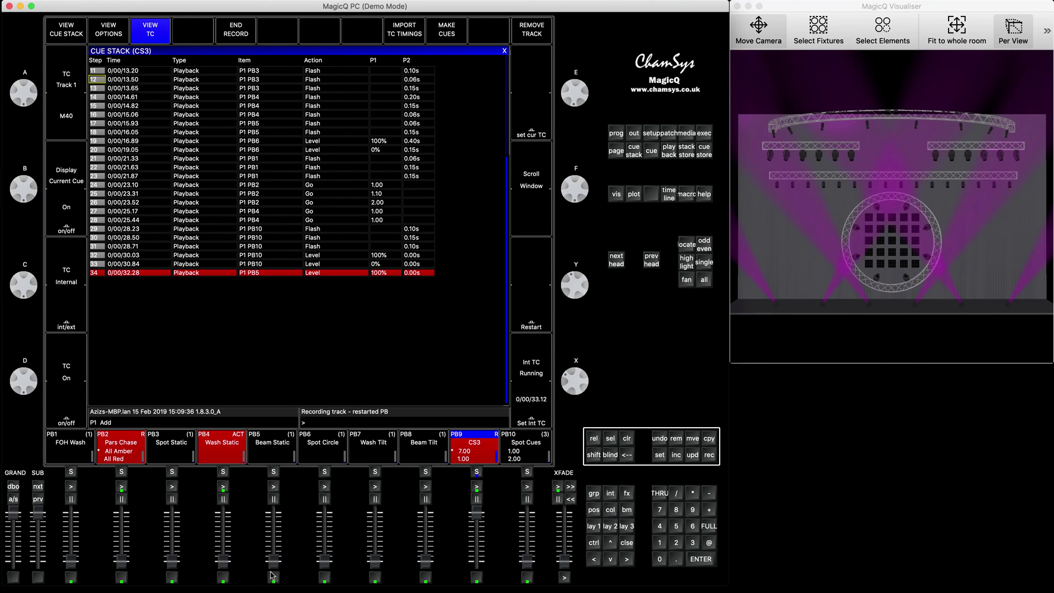
{"action": "left_click", "coordinate": [230, 33]}
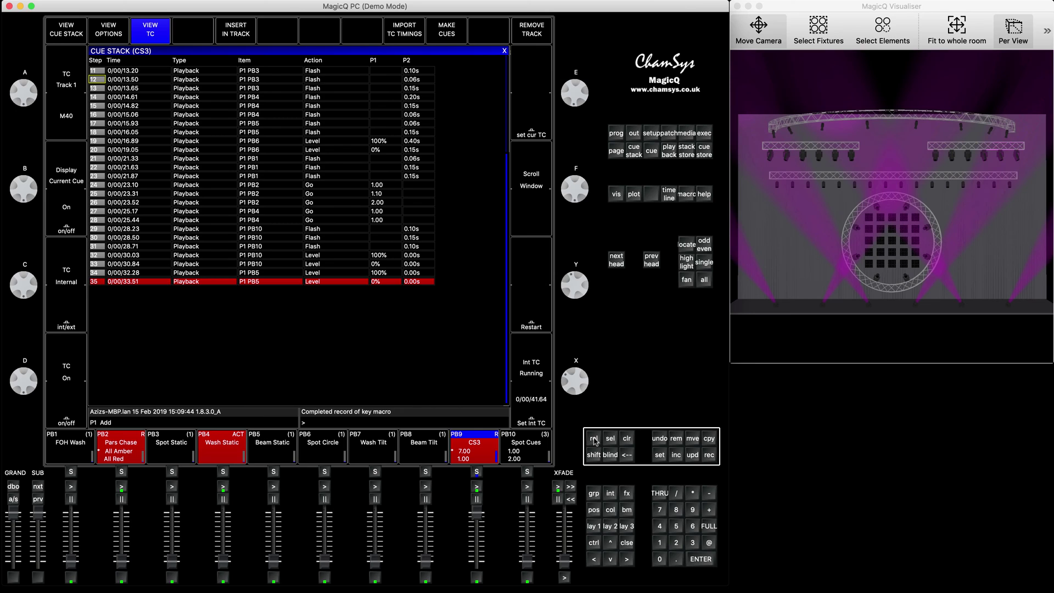
- Release all playbacks with SHIFT+REL and drop CS3's PB9 fader to restart it
{"action": "key", "text": "shift"}
{"action": "left_click", "coordinate": [594, 439], "text": "shift"}
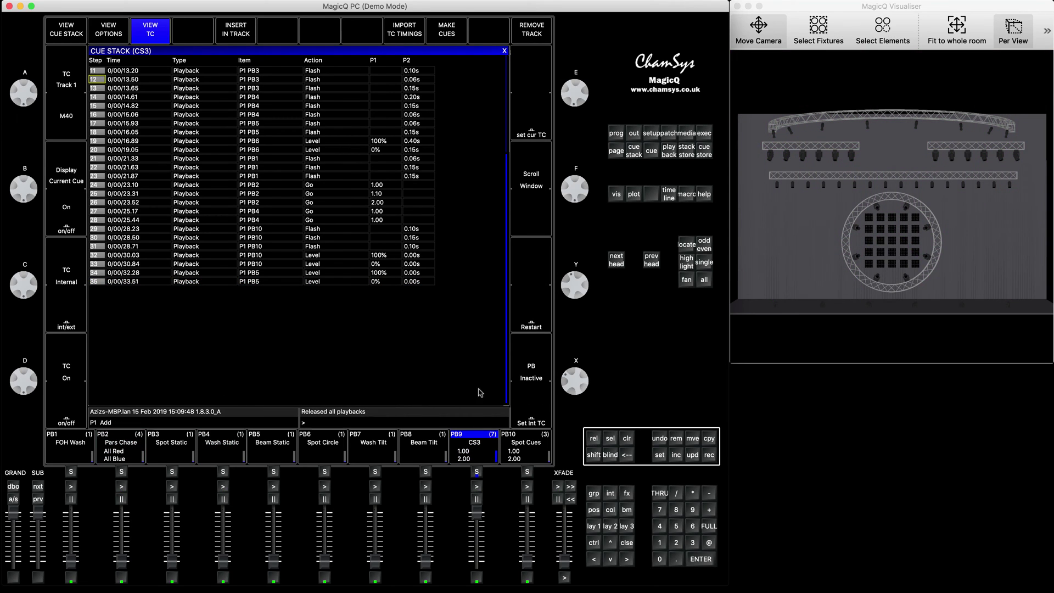
{"action": "mouse_move", "coordinate": [482, 514]}
{"action": "left_mouse_down"}
{"action": "mouse_move", "coordinate": [489, 586]}
{"action": "mouse_move", "coordinate": [478, 513]}
{"action": "left_mouse_up"}
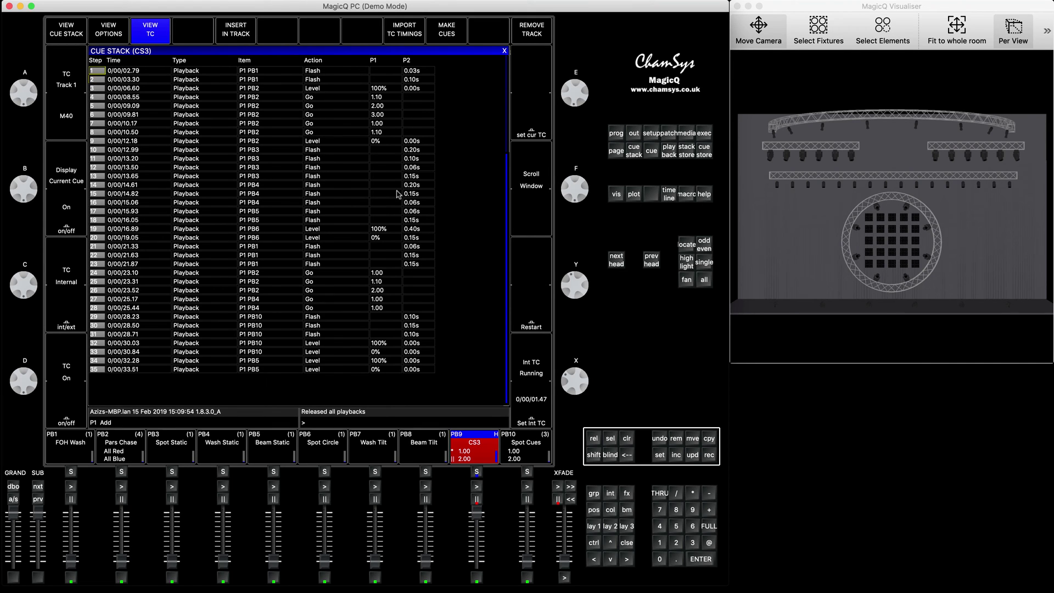
- Replay CS3's recorded track through all 35 events, past 0/00/43.29
{"action": "left_click", "coordinate": [73, 30]}
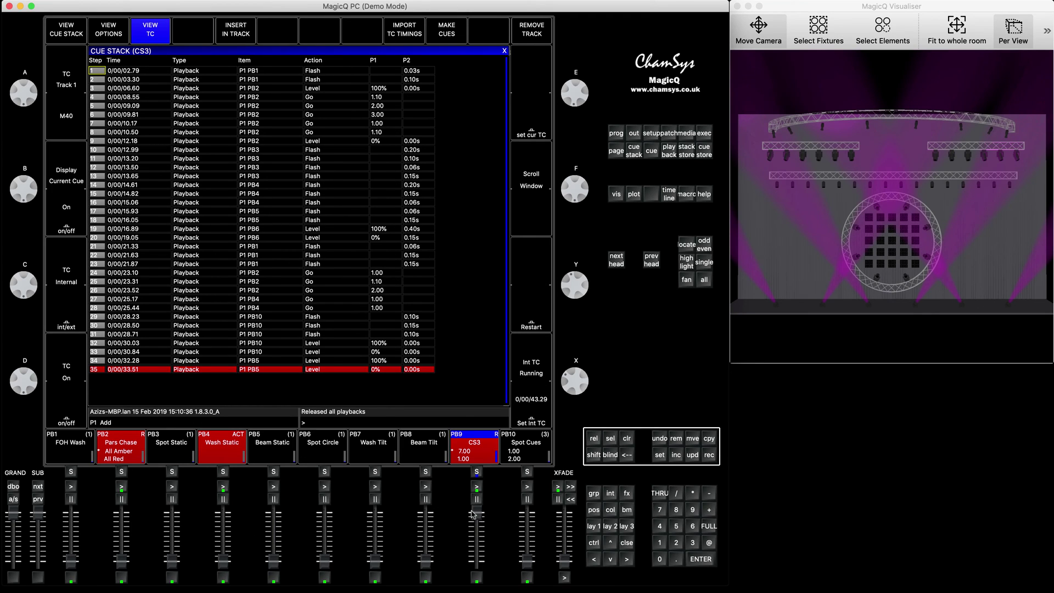
- Release CS3, PB2 and PB4, then confirm step 1's Type field can't be changed
{"action": "left_click_drag", "start_coordinate": [474, 514], "coordinate": [477, 561]}
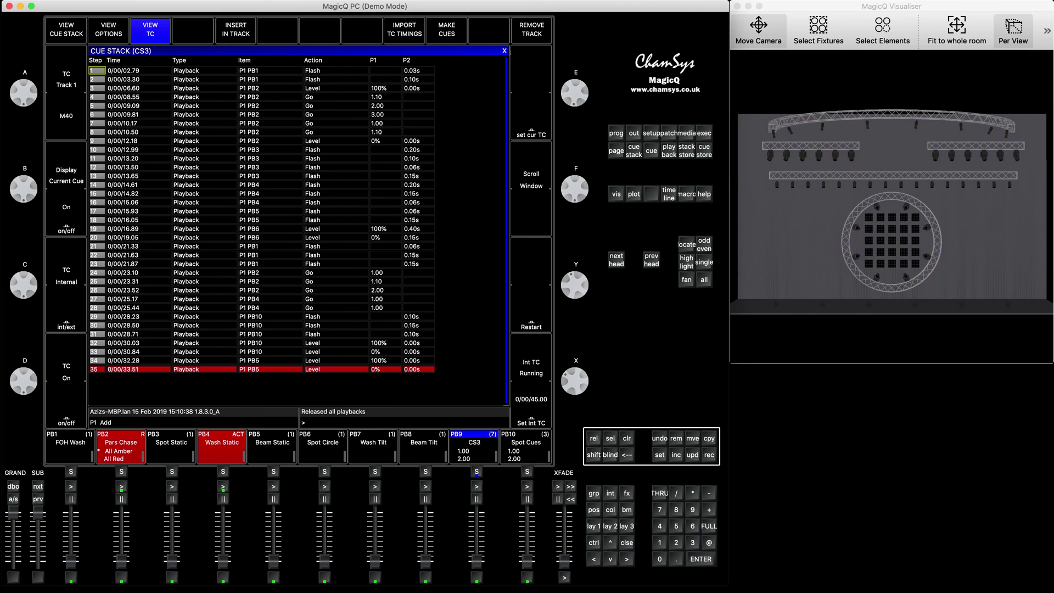
{"action": "left_click", "coordinate": [591, 441], "text": "shift"}
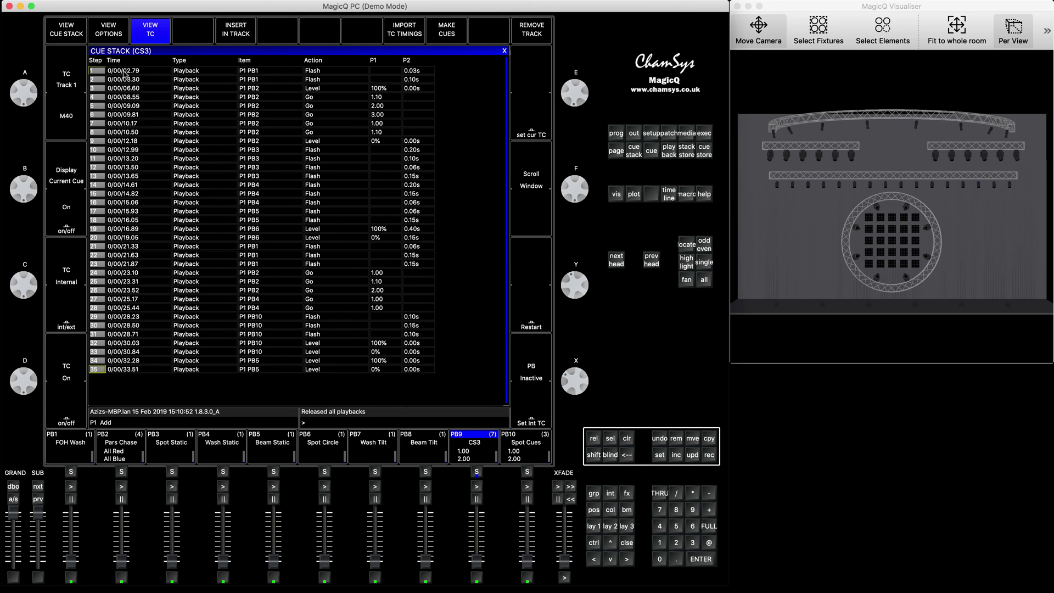
{"action": "left_click", "coordinate": [124, 71]}
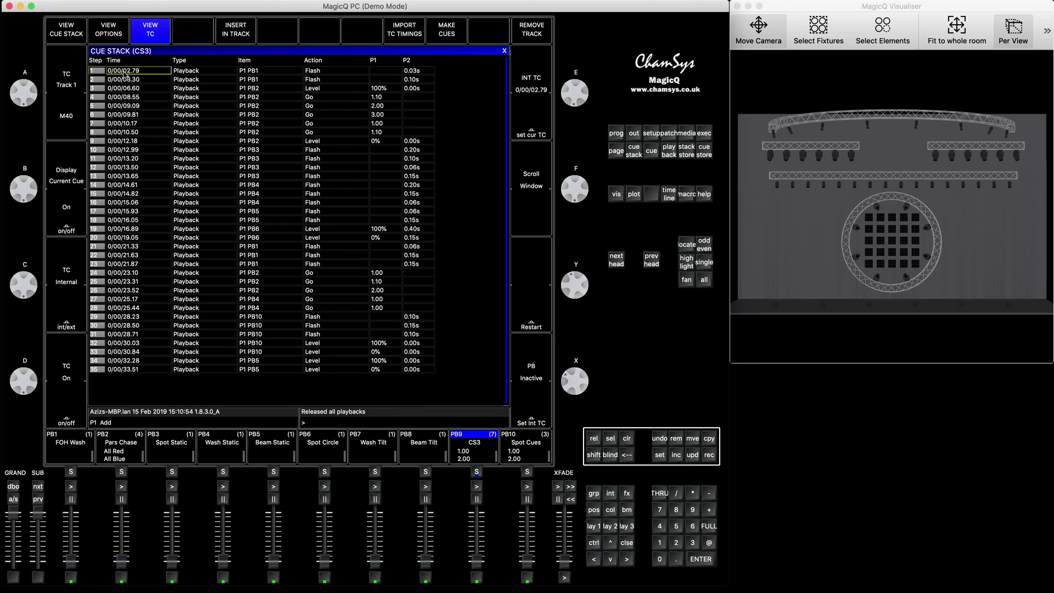
{"action": "left_click", "coordinate": [186, 71]}
{"action": "left_click", "coordinate": [186, 71]}
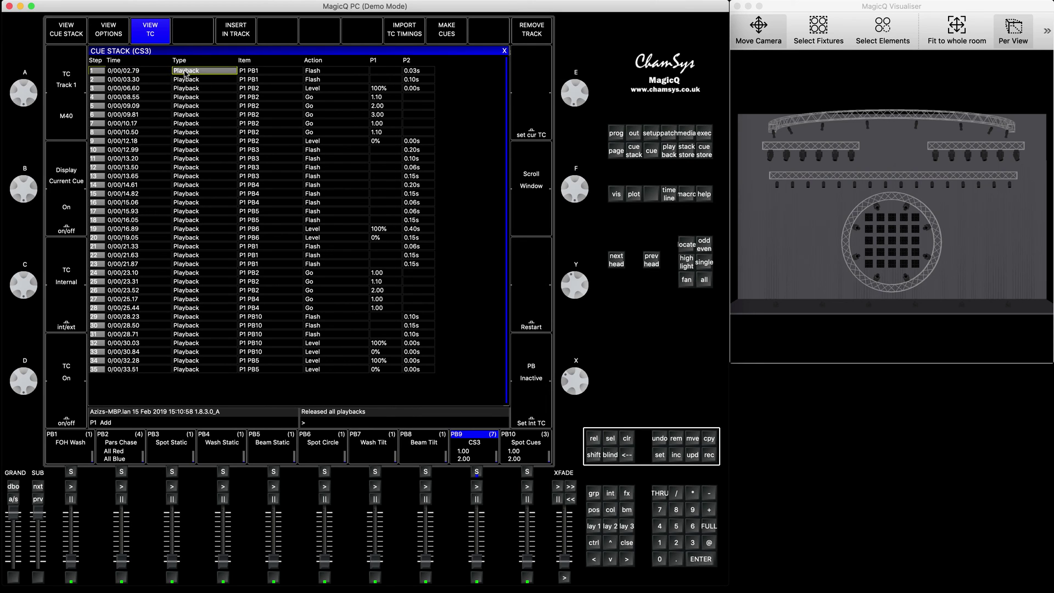
{"action": "left_click", "coordinate": [232, 206]}
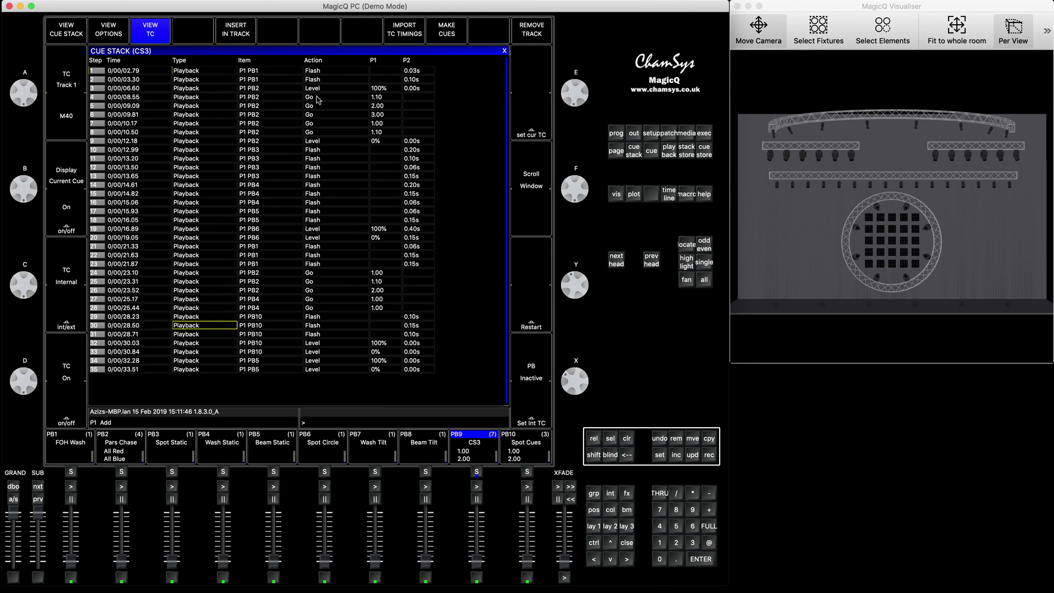
{"action": "left_click", "coordinate": [319, 73]}
{"action": "left_click", "coordinate": [75, 117]}
{"action": "left_click", "coordinate": [73, 76]}
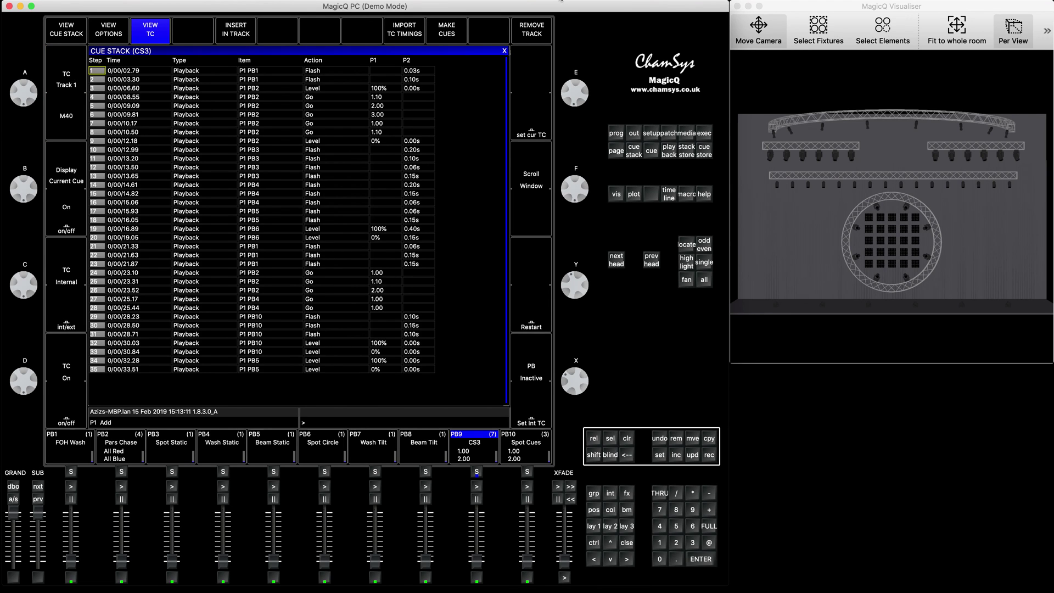